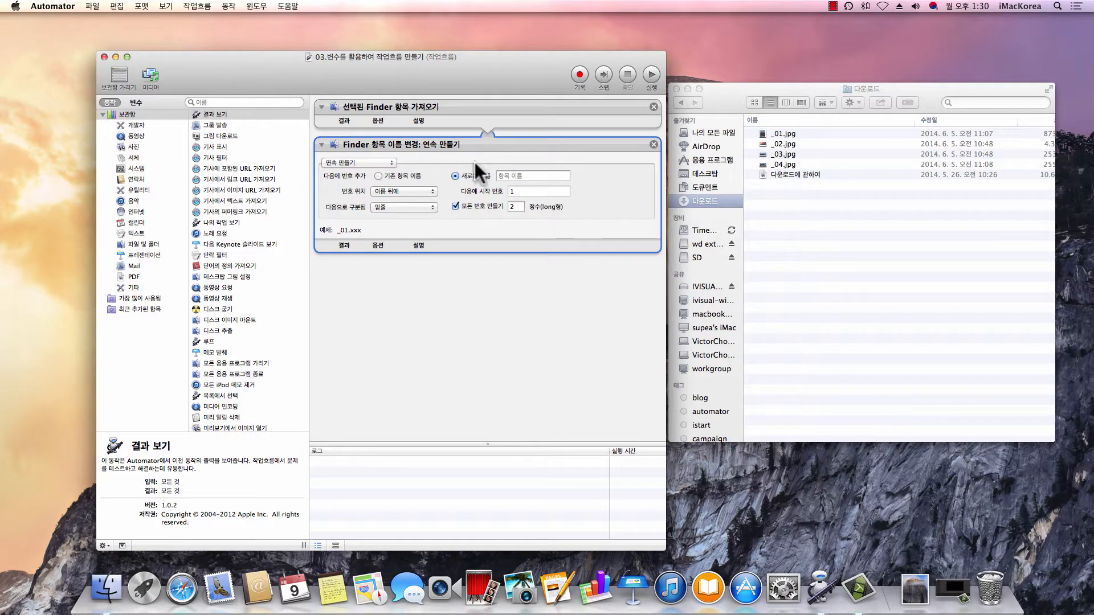
Set the new name in the sequential Finder item rename action to "OS X 요세미티".
click(518, 175)
text(ㅂ)
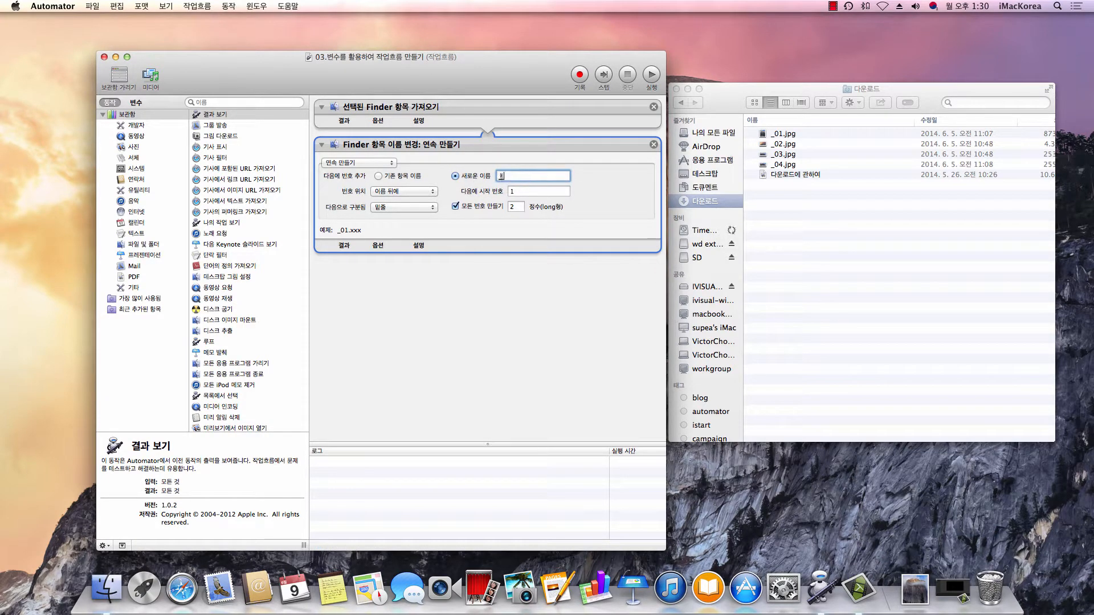
key(ctrl+space)
key(BackSpace)
text(OS)
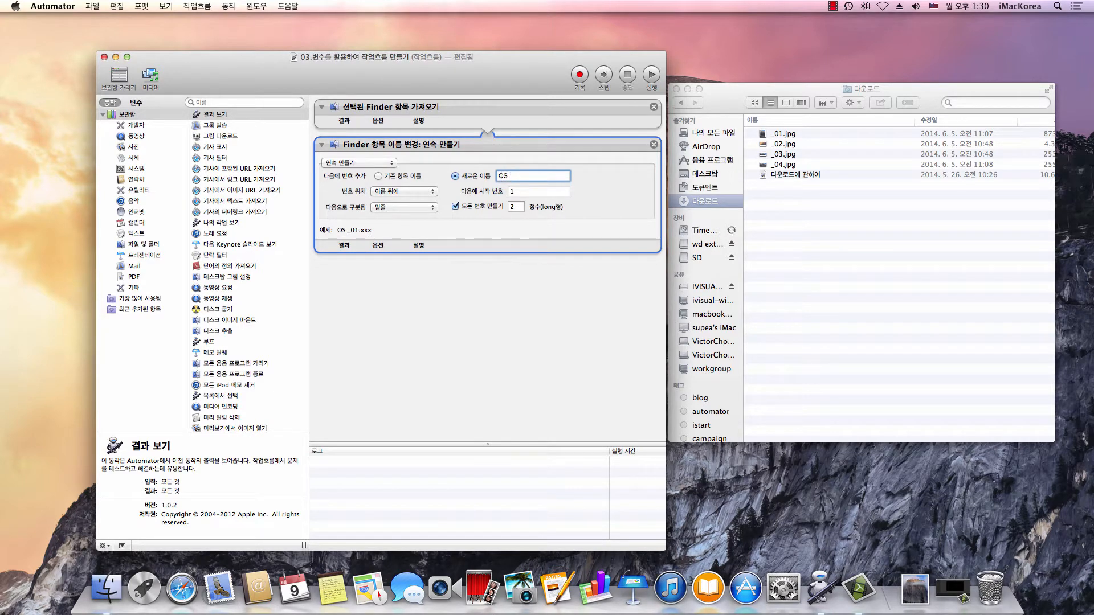
text( X)
key(ctrl+space)
text(요세미티)
Select the files _01.jpg to _04.jpg in the 다운로드 folder and run the rename workflow on them.
click(771, 128)
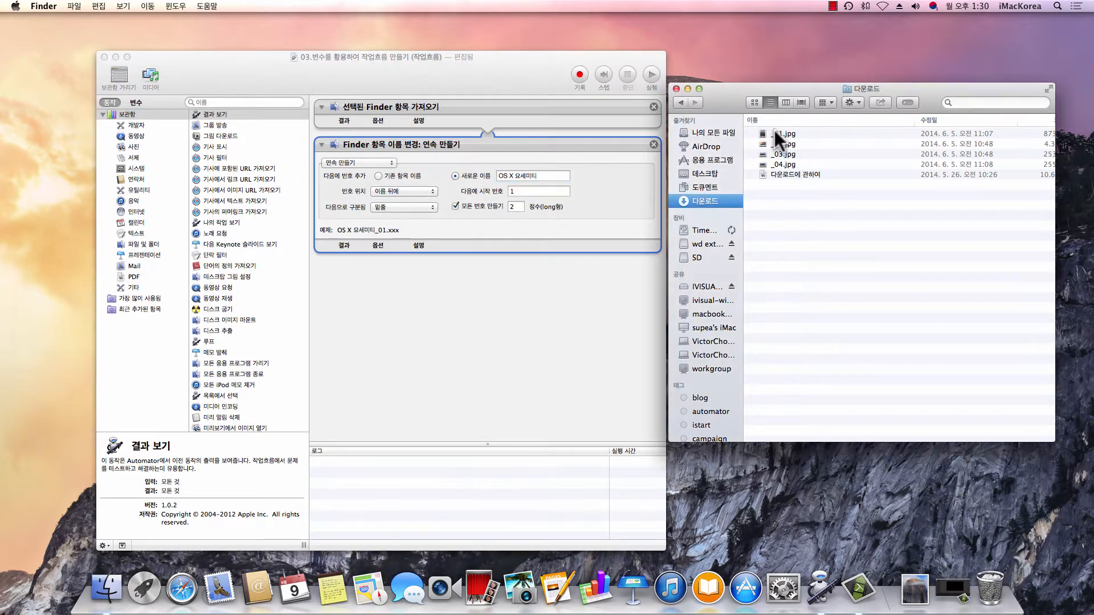
click(775, 130)
shift+click(784, 161)
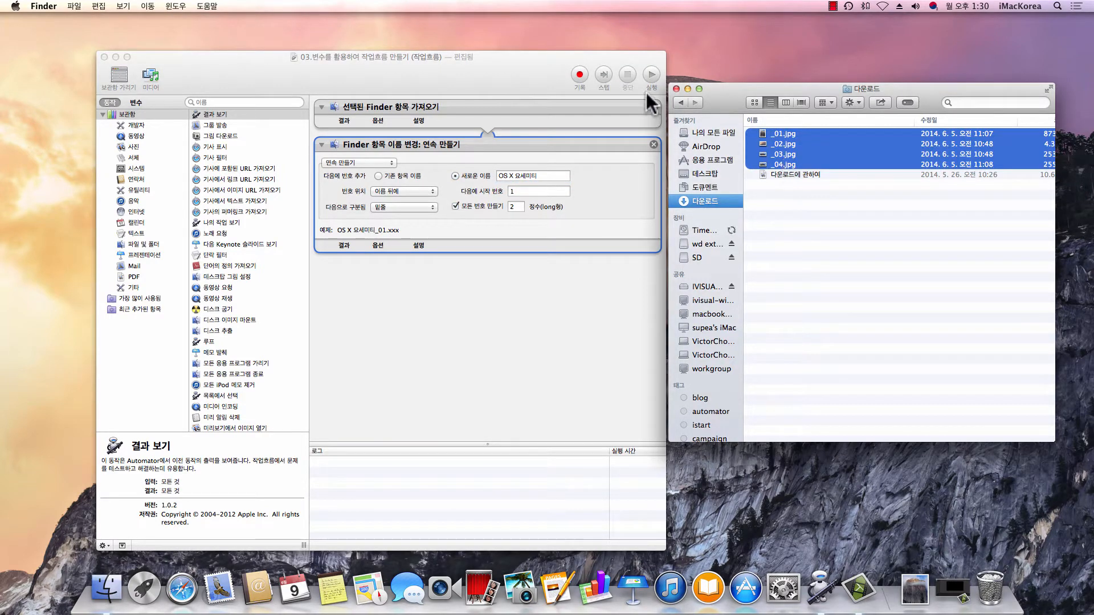
click(652, 70)
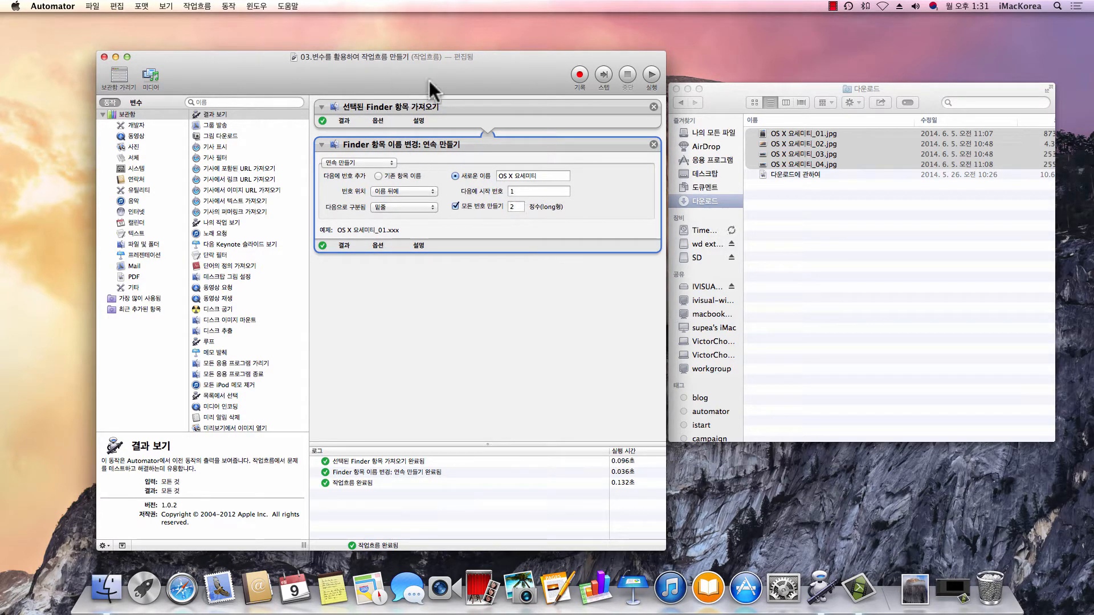
click(410, 294)
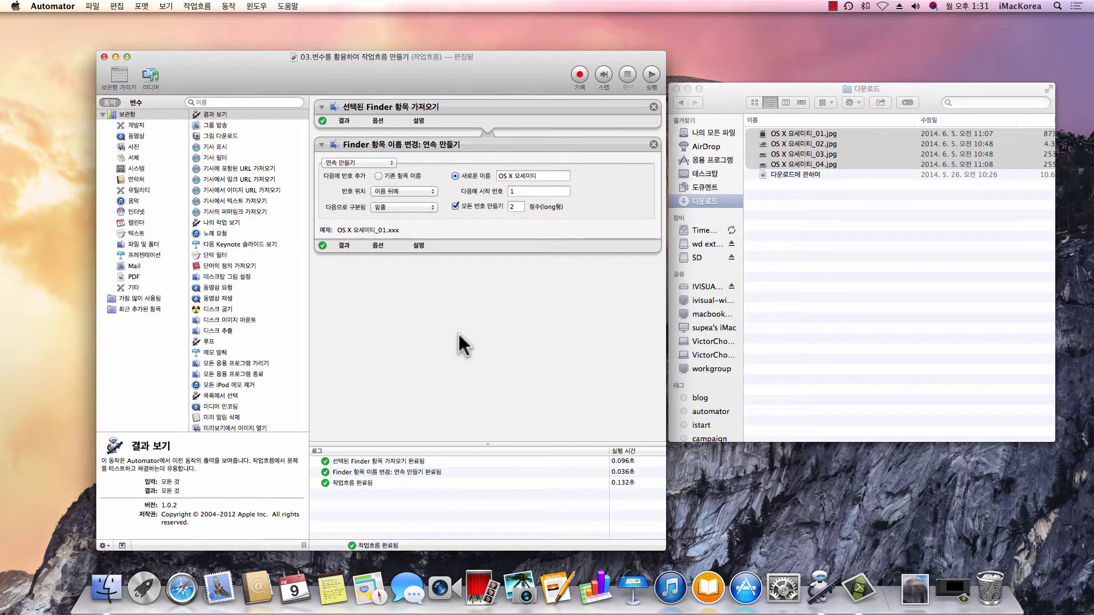
click(536, 176)
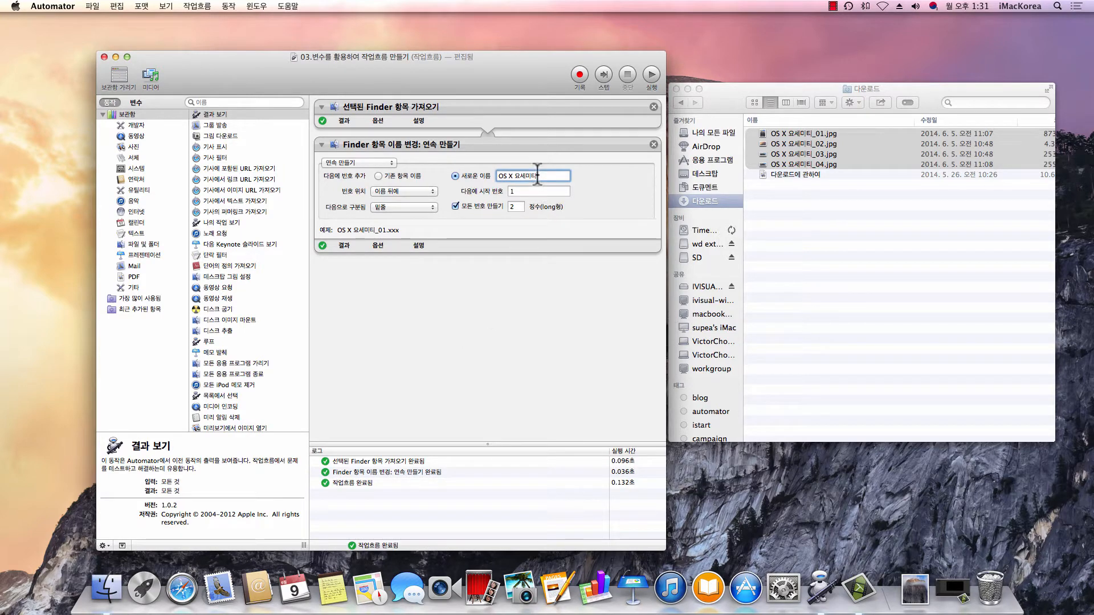
click(560, 313)
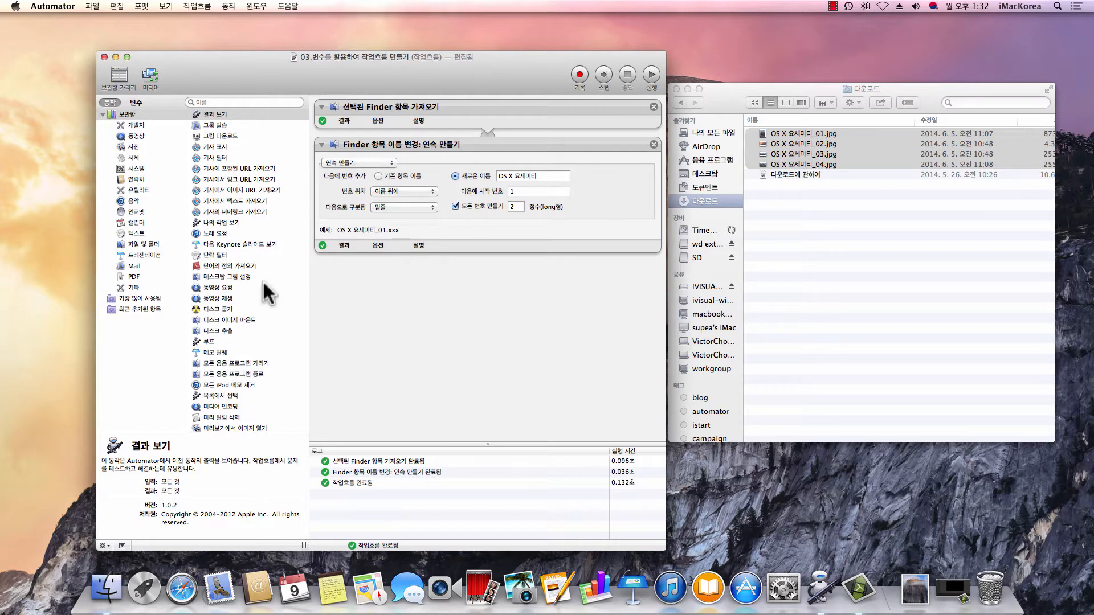
Add the 텍스트 요청 action from the 텍스트 category at the start of the workflow.
click(131, 232)
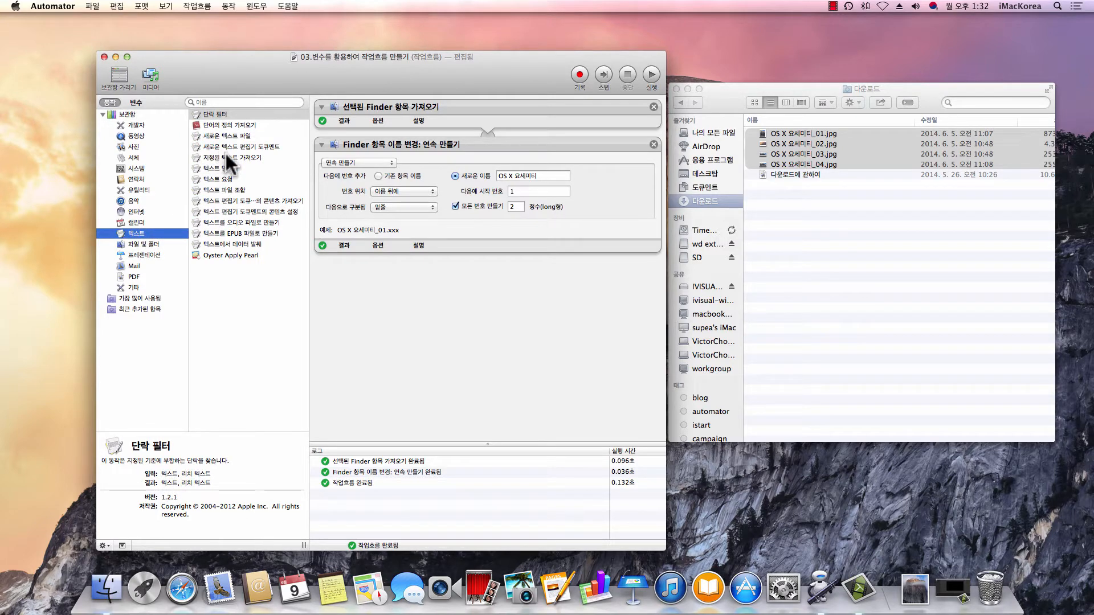
click(217, 176)
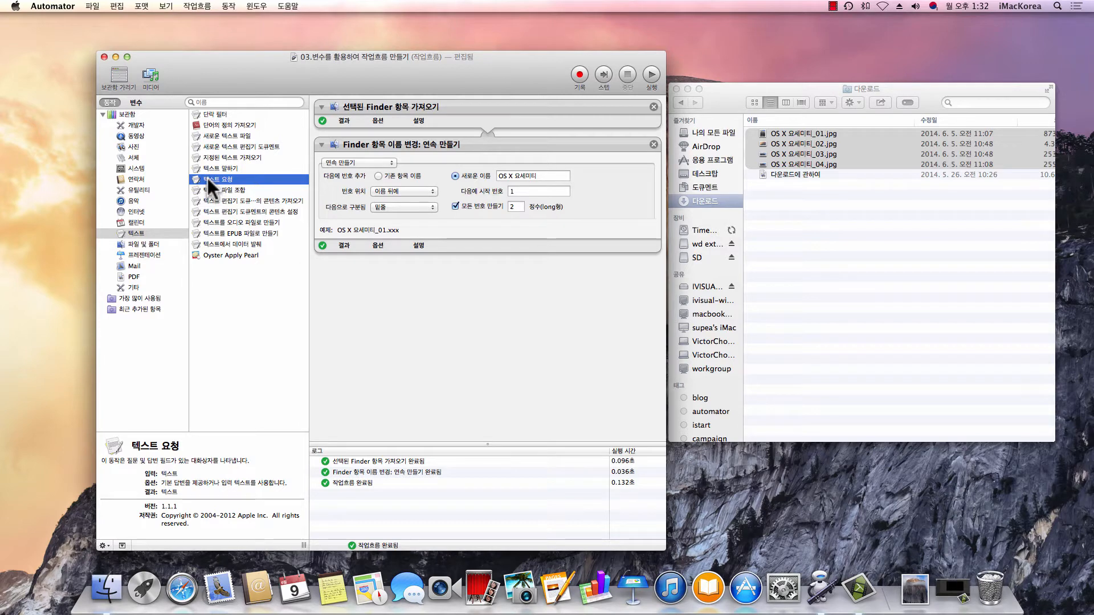
drag(208, 178, 348, 97)
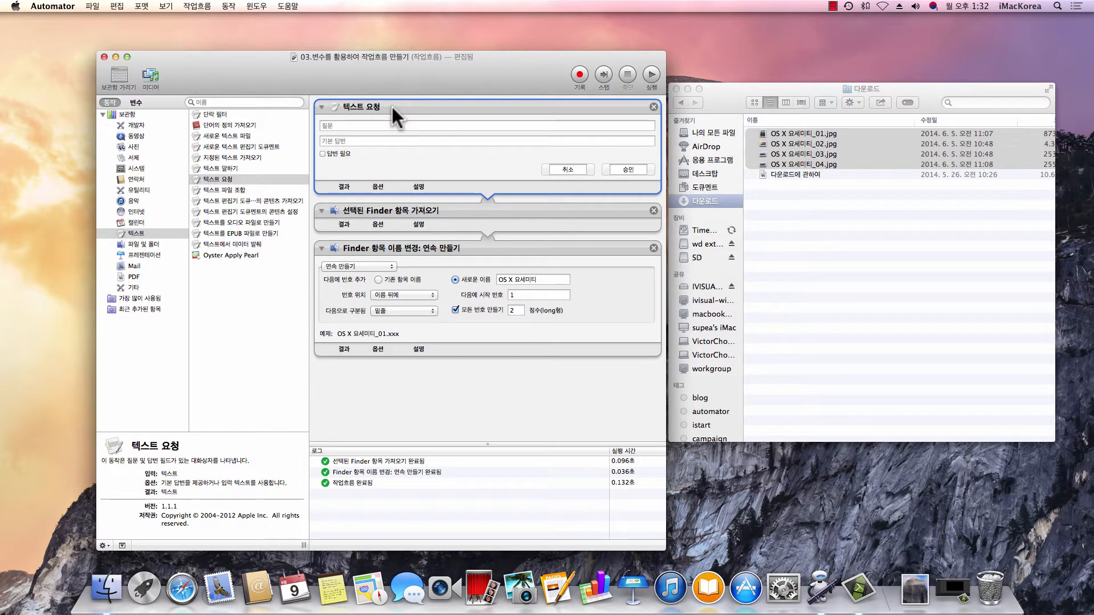
In 텍스트 요청, enter the question "지정할 파일명이나 폴더명을 입력하세요.", require an answer, and label the confirm button "파일명 지정".
click(385, 126)
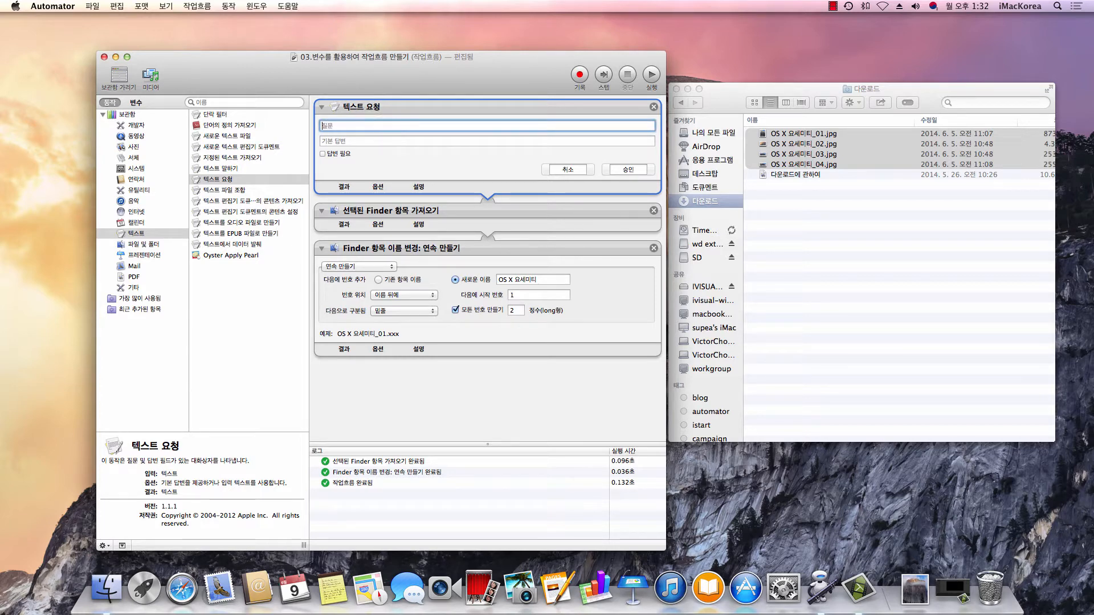
text(지정할 파일명이나 폴더명을 입력하세요.)
click(364, 140)
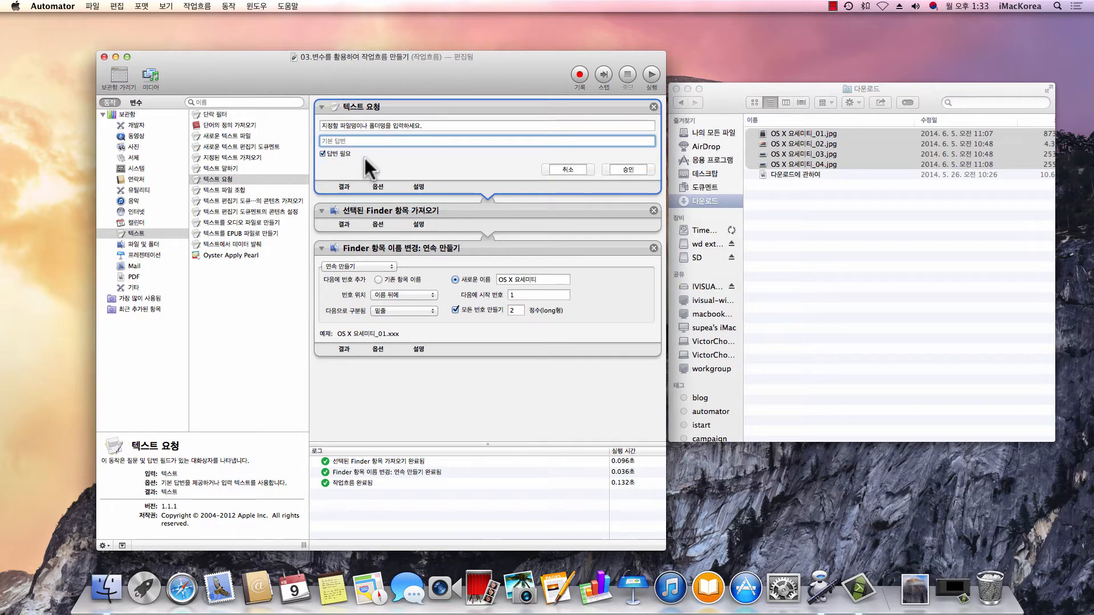
click(565, 169)
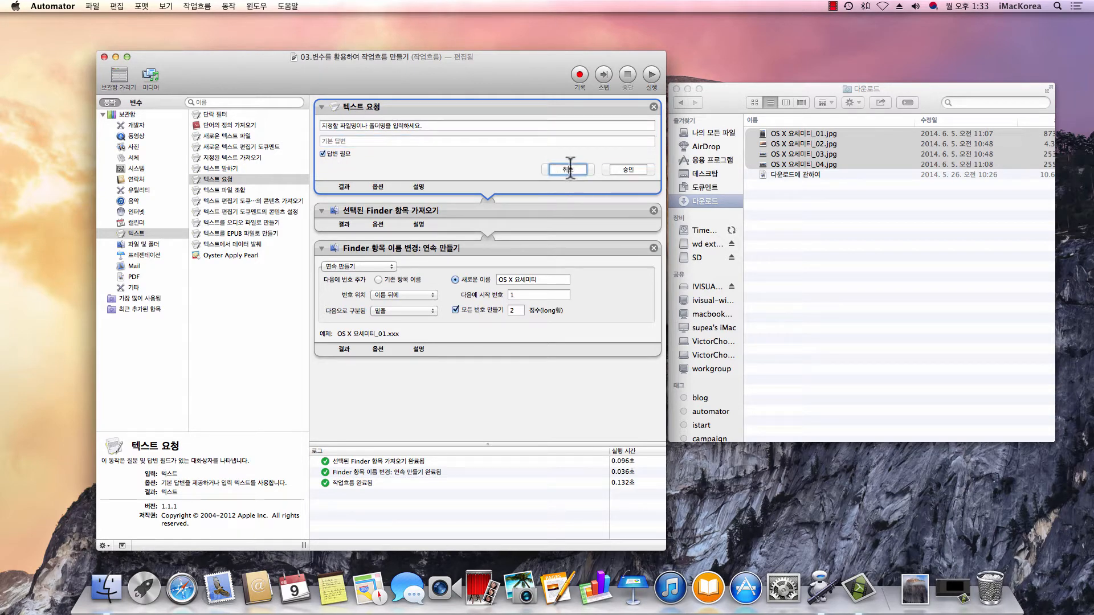
click(628, 169)
text(파일명 지정)
Run the workflow and submit "Mac OS X 요세미티" as the file name in the text request dialog.
click(651, 75)
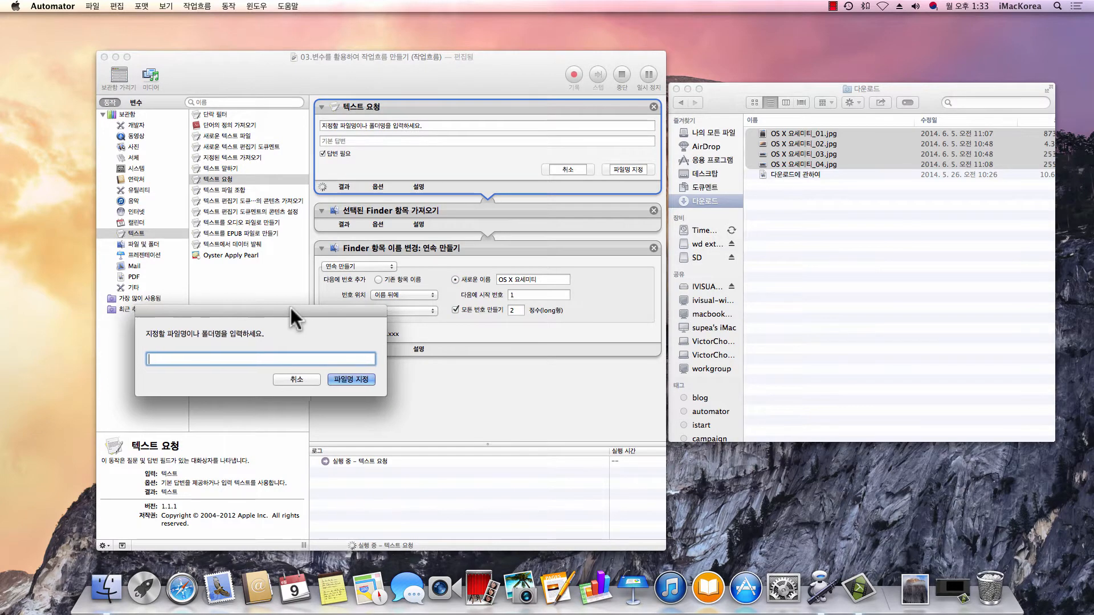
drag(291, 308, 519, 157)
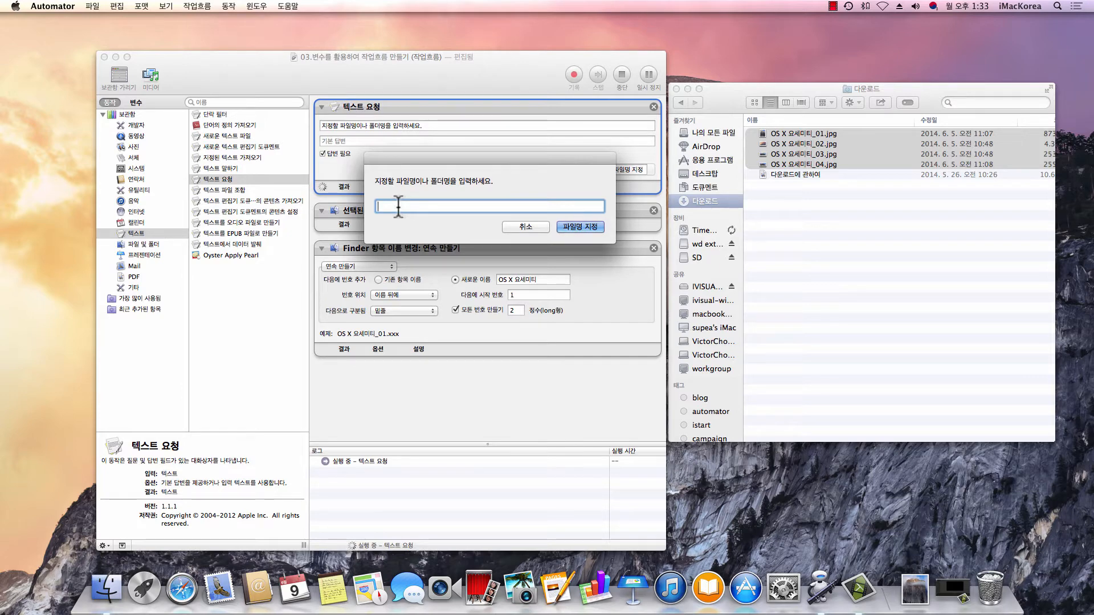
key(super+space)
text(Mac OS X)
key(super+space)
text(ㅇㅛ세미티)
click(578, 228)
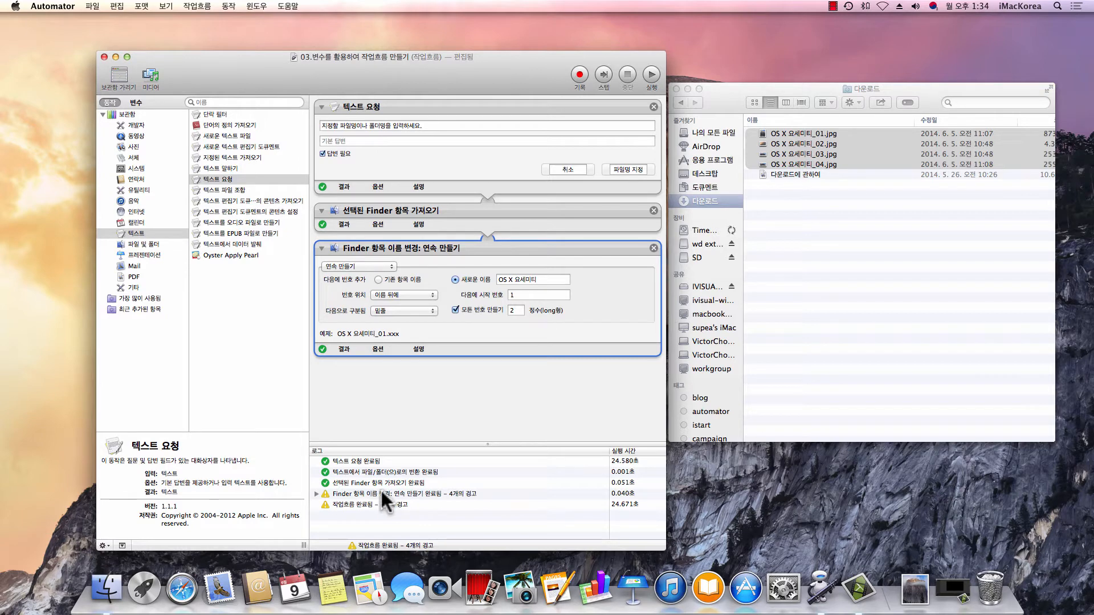
click(440, 416)
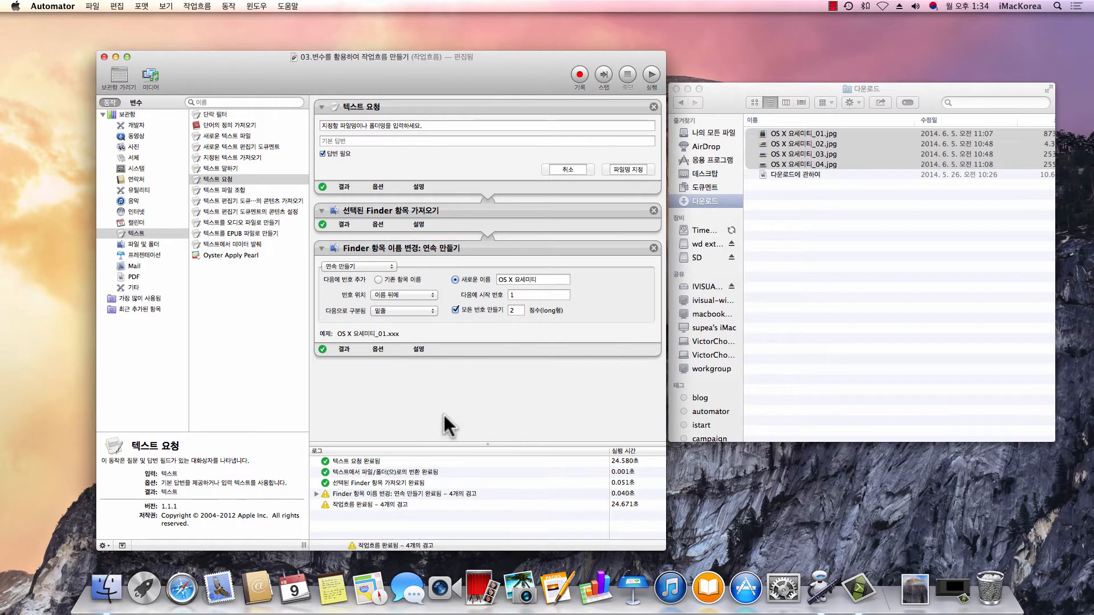
click(452, 166)
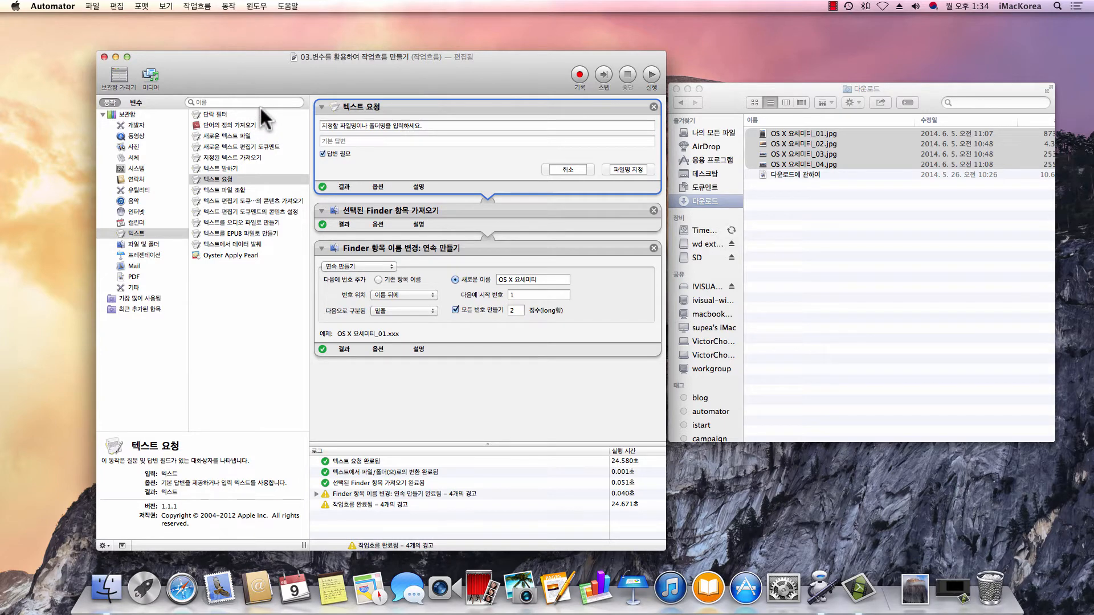
click(136, 101)
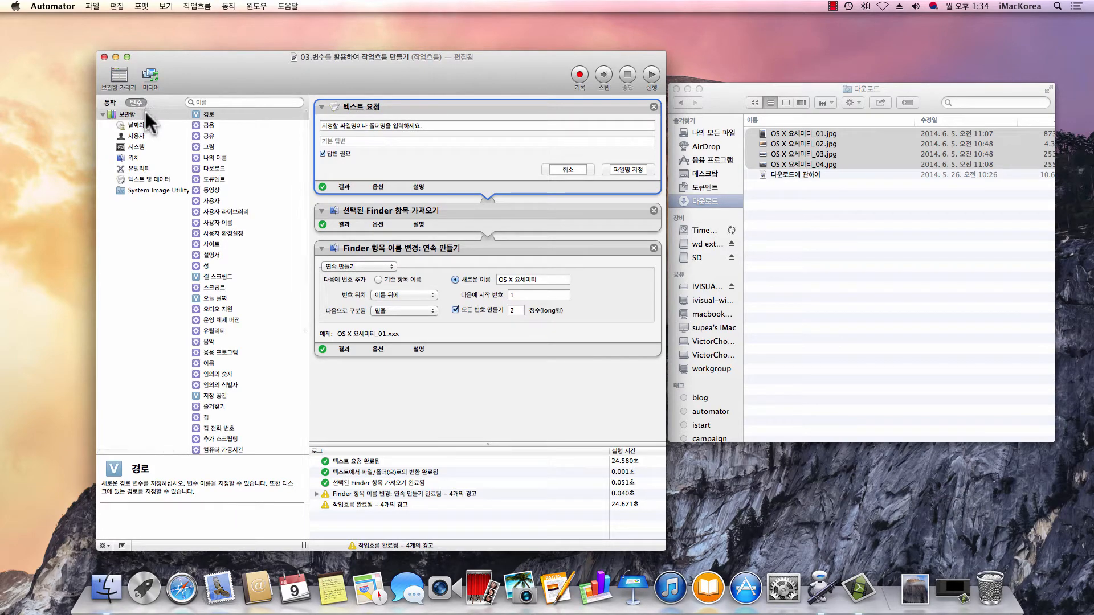
click(127, 190)
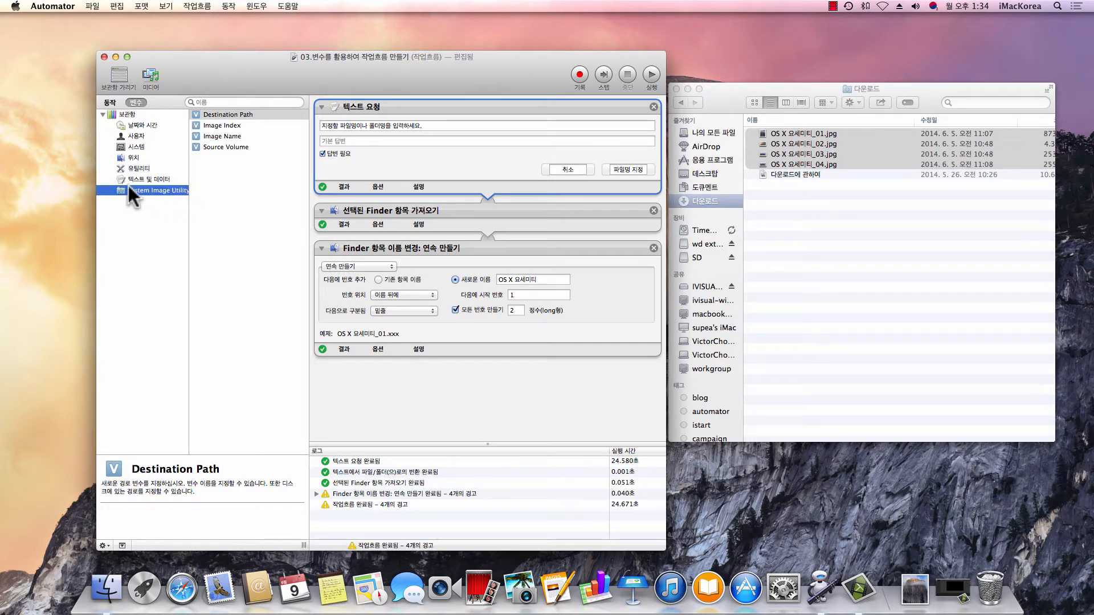
click(207, 136)
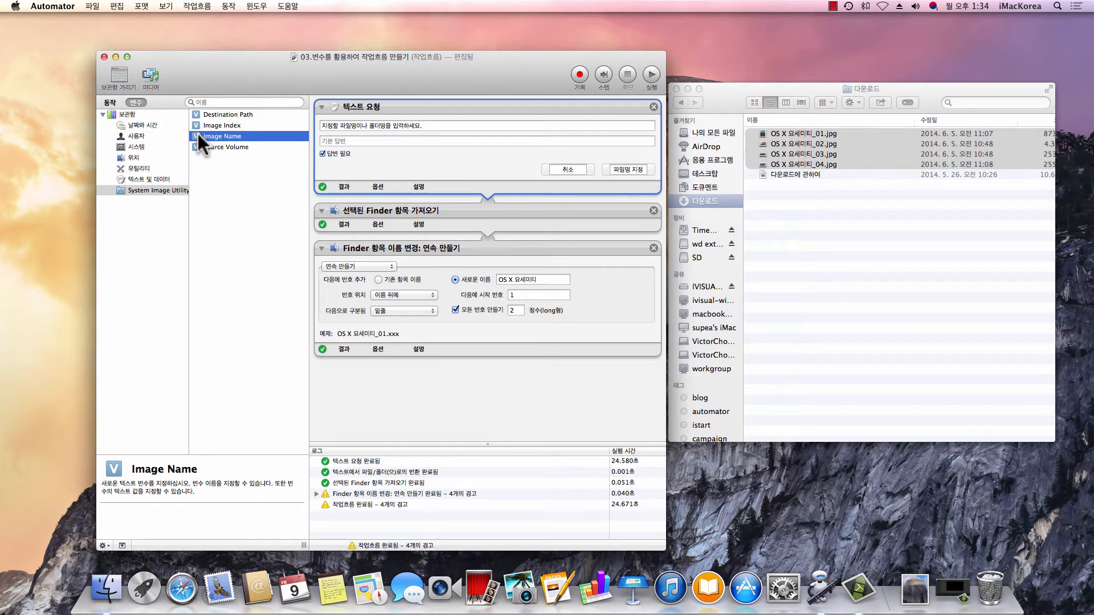
drag(198, 134, 361, 204)
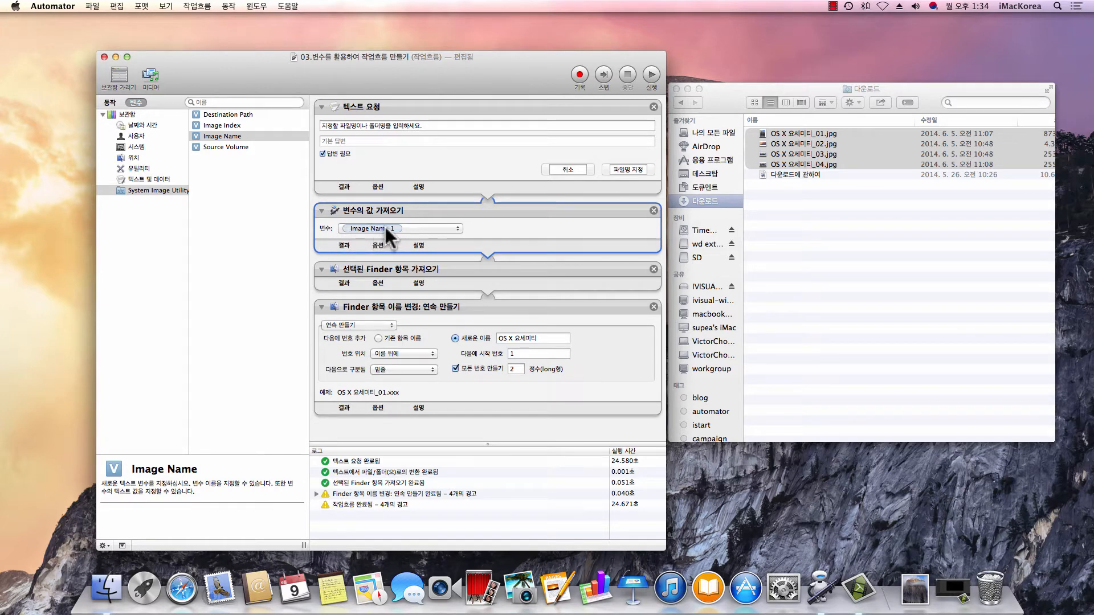
click(424, 228)
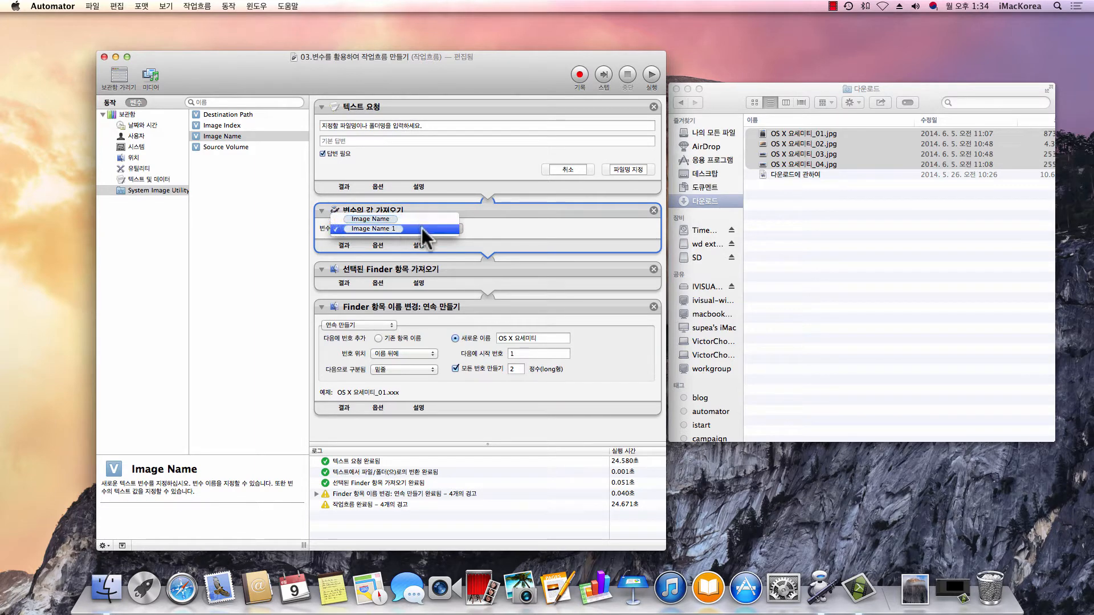
click(478, 228)
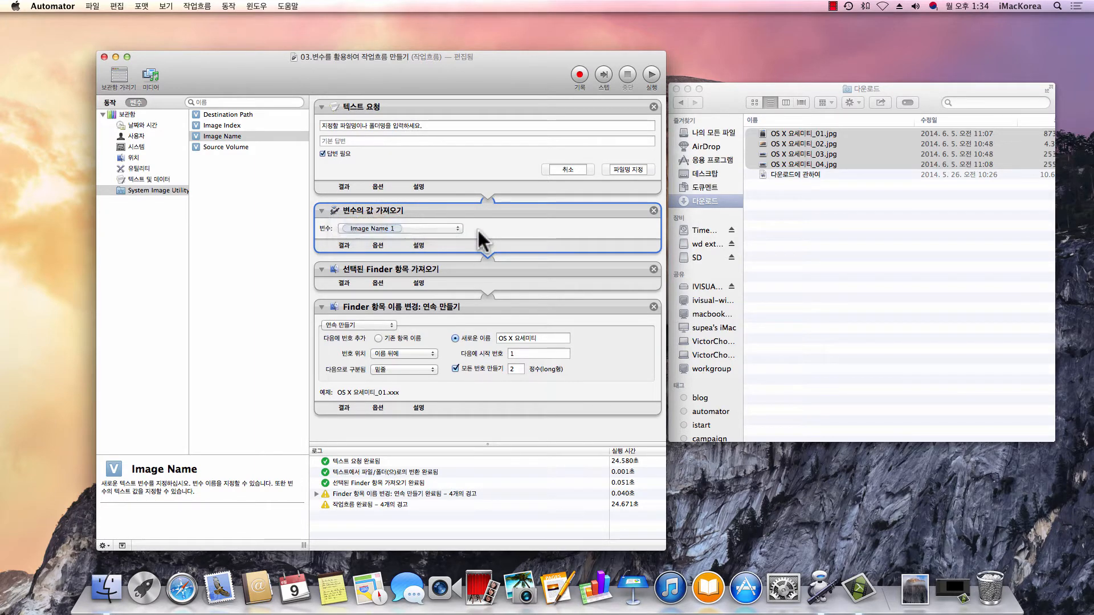
click(653, 210)
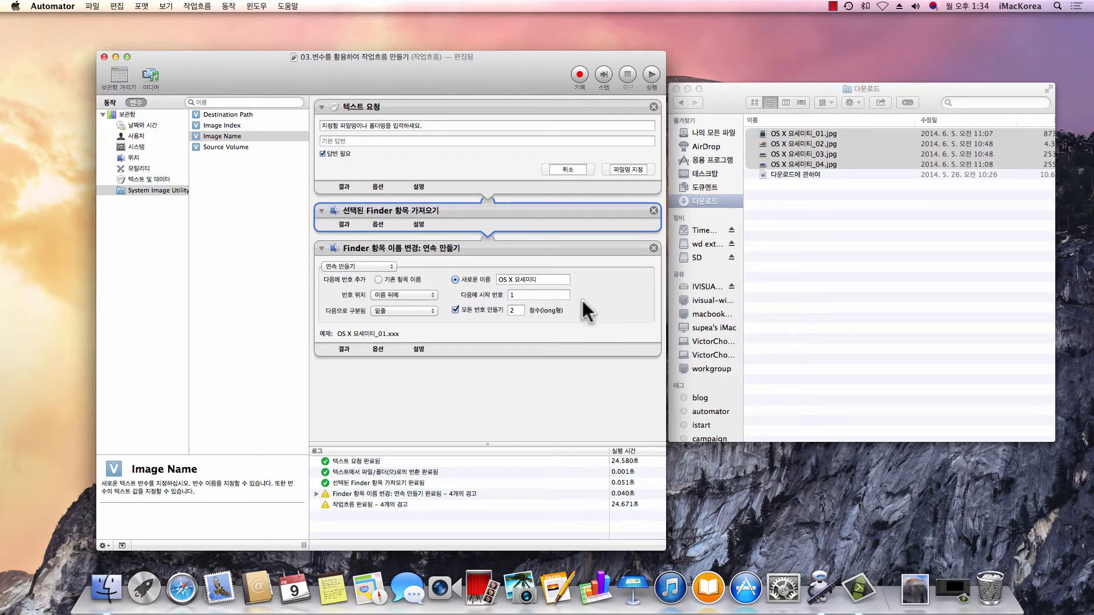
Search the whole action library for "변수" and insert the 변수 값 설정 action directly after 텍스트 요청.
click(110, 102)
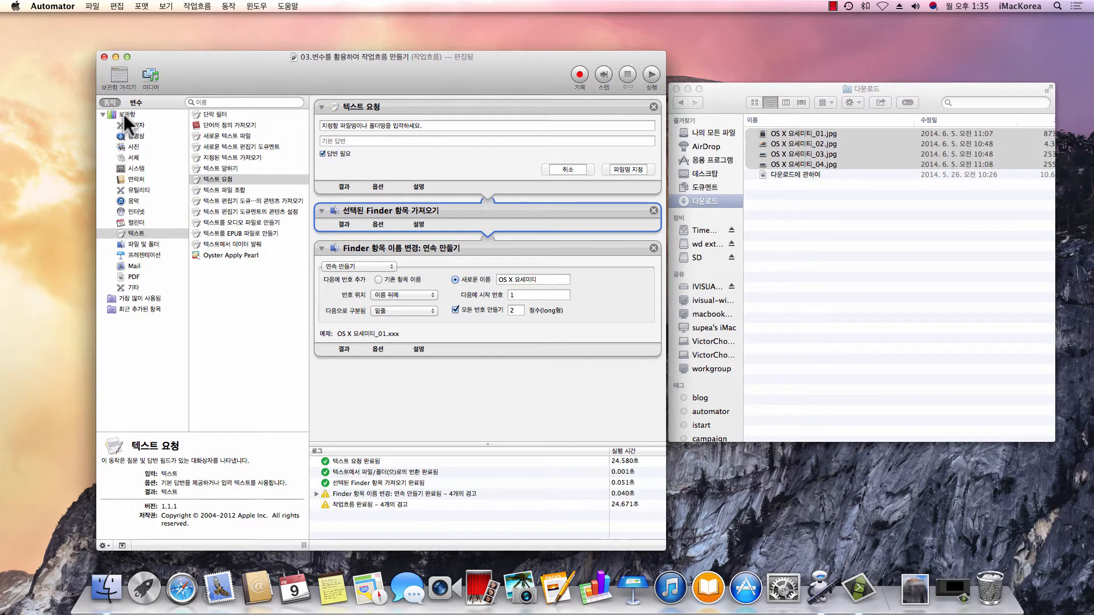
click(125, 114)
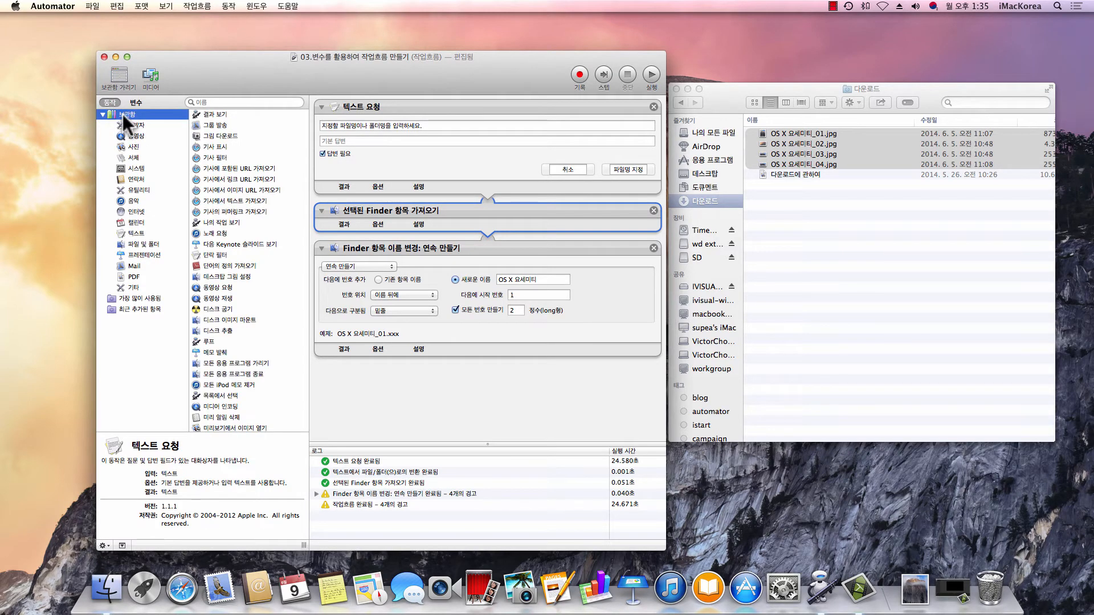
click(208, 103)
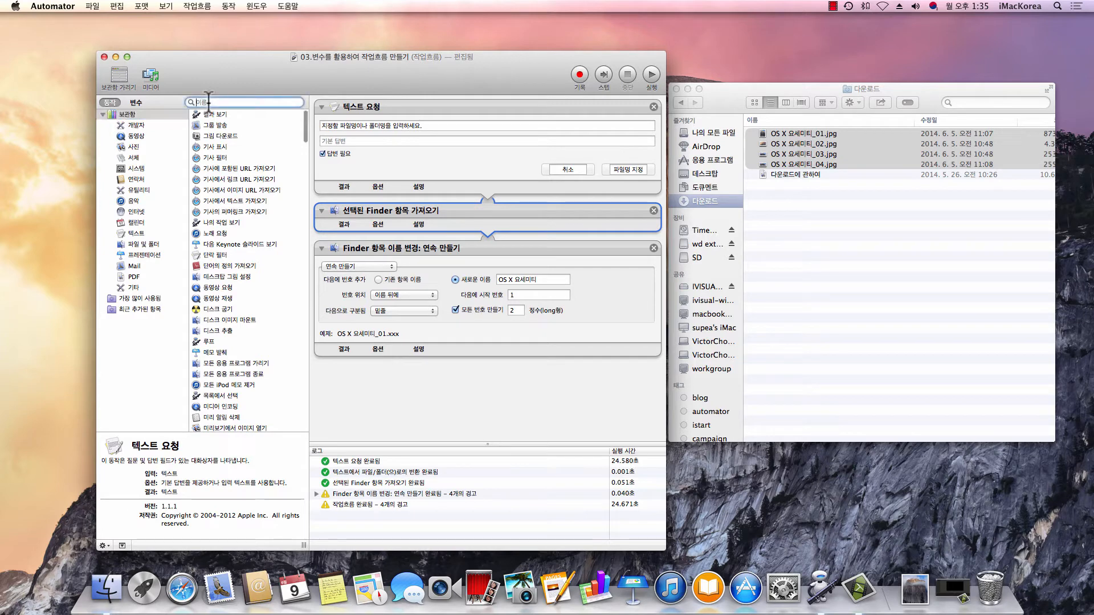
text(변수)
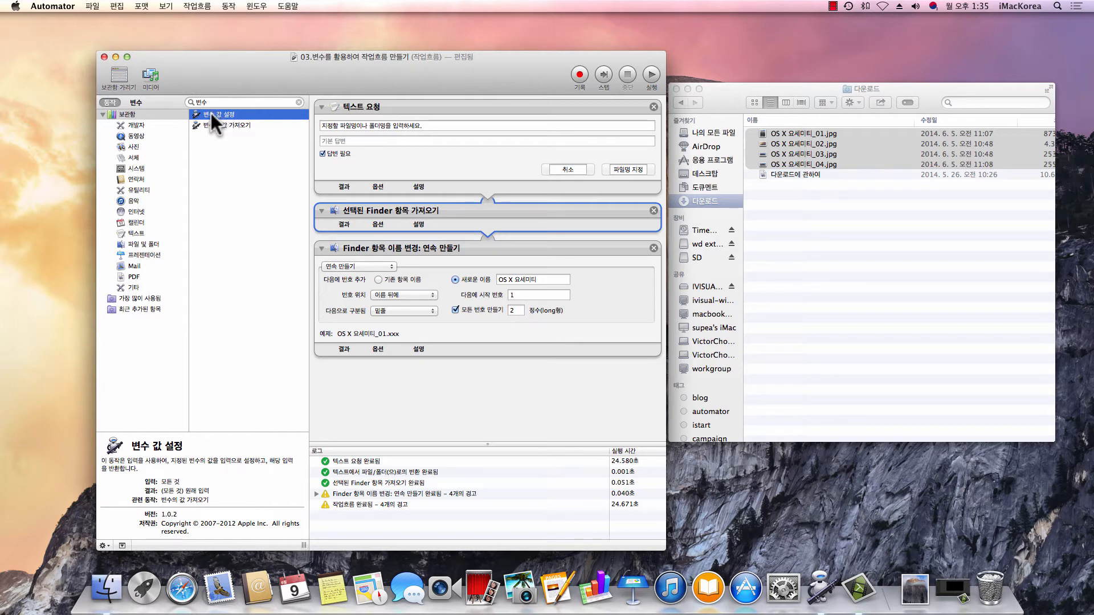
drag(265, 145, 389, 203)
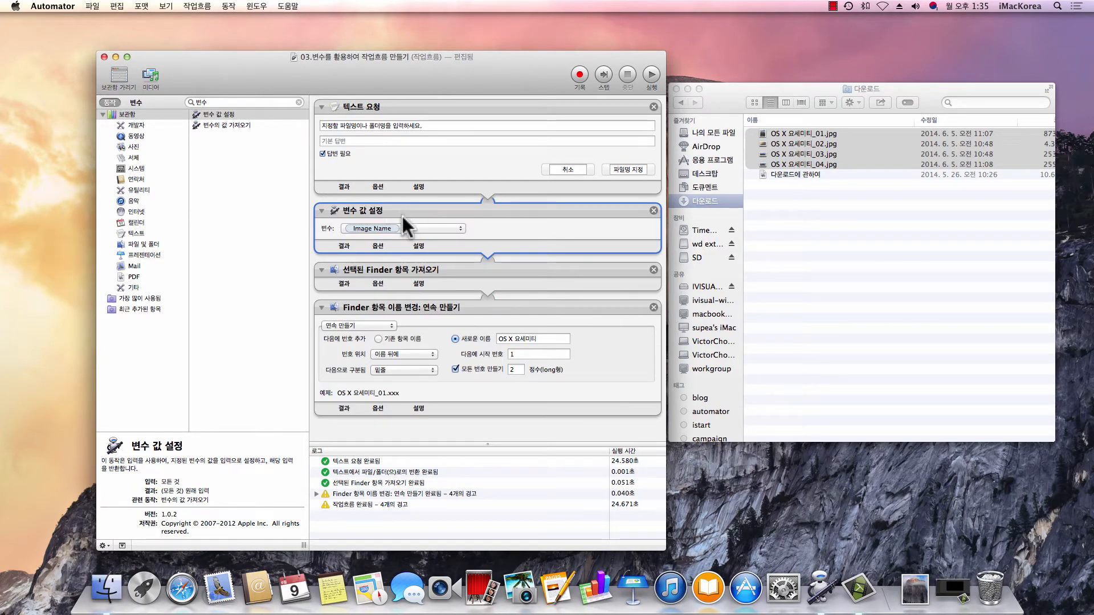
Create a new variable named "InputName" for the 변수 값 설정 action.
click(356, 230)
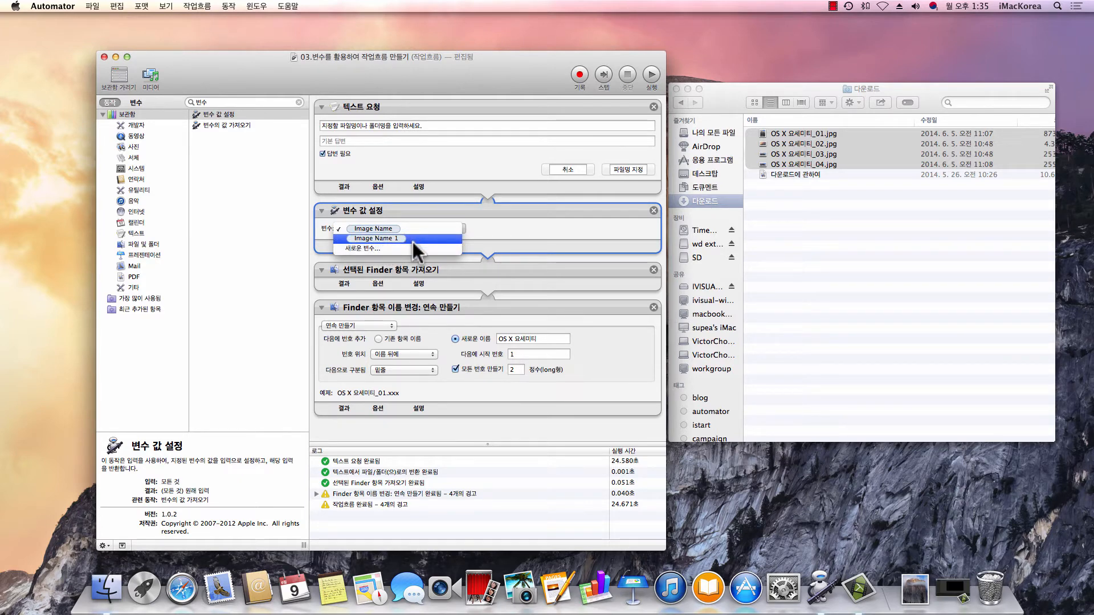
click(356, 248)
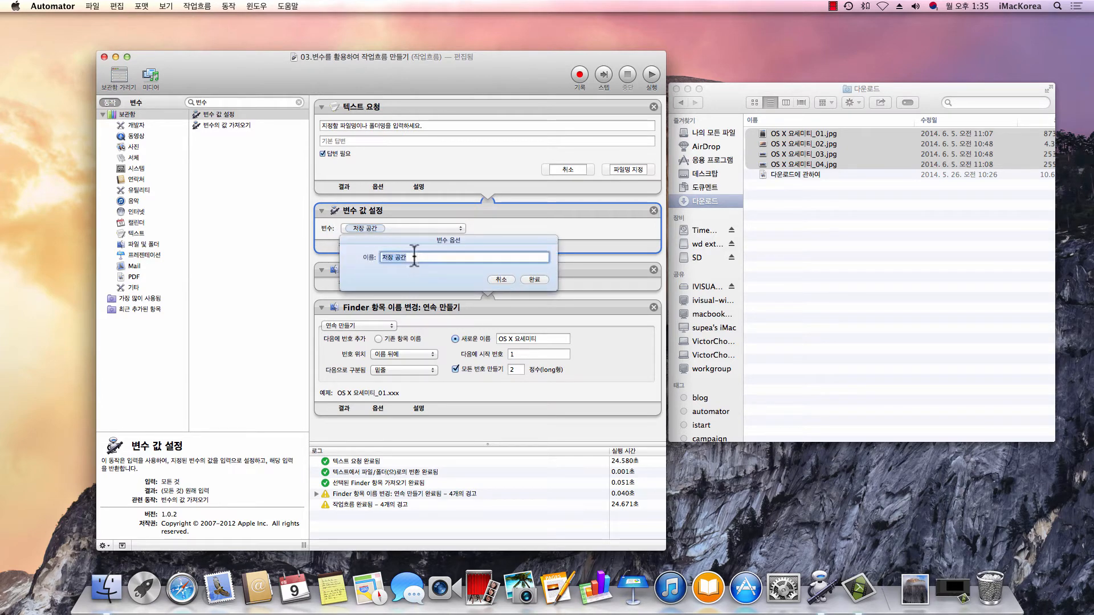
key(BackSpace)
key(super+space)
text(Fi)
key(BackSpace)
key(BackSpace)
text(Na)
key(BackSpace)
text(InputNam)
click(532, 278)
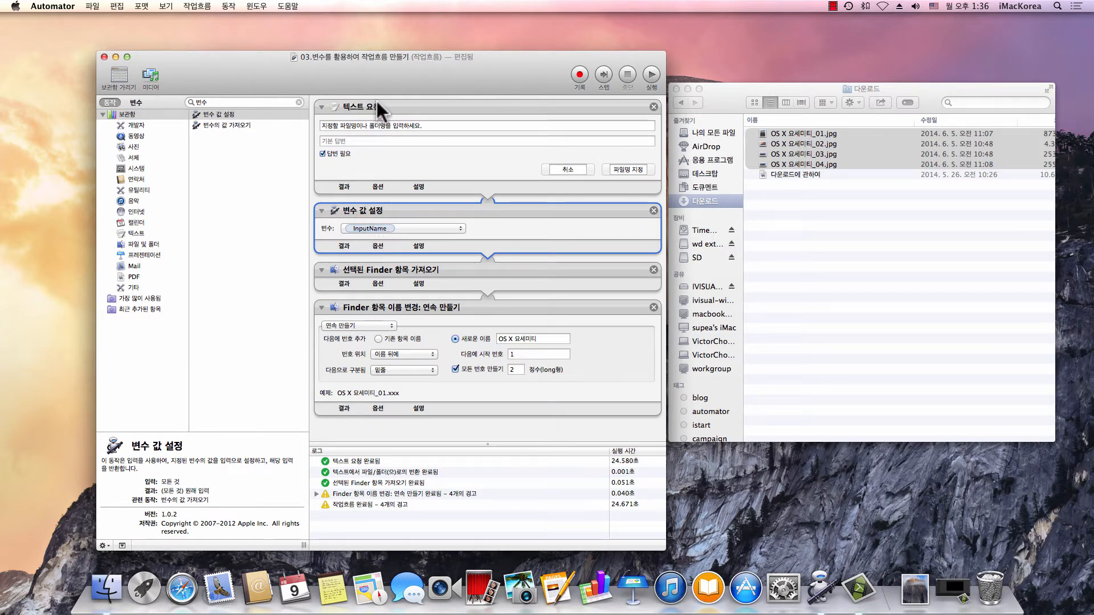
click(400, 99)
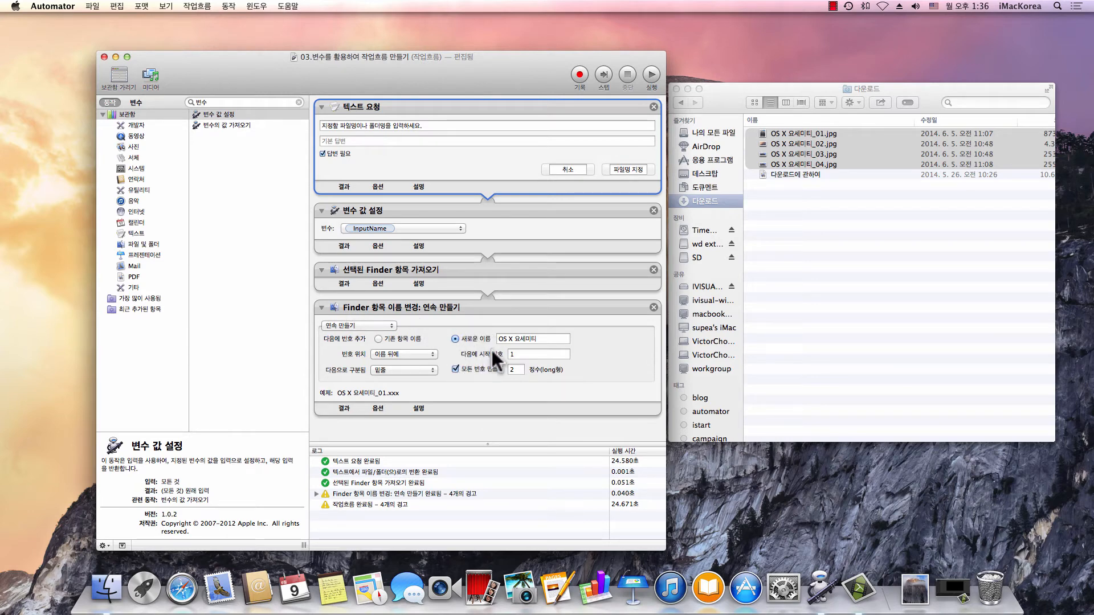
Show the workflow's variables and replace the new name in the Finder rename action with the InputName variable.
triple_click(538, 339)
key(BackSpace)
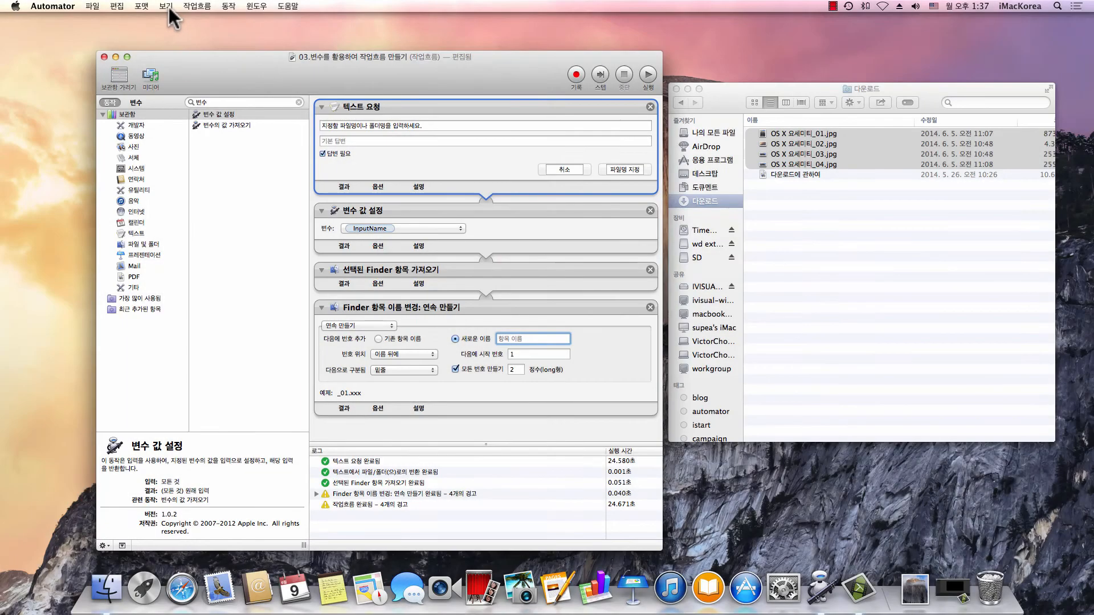
click(166, 6)
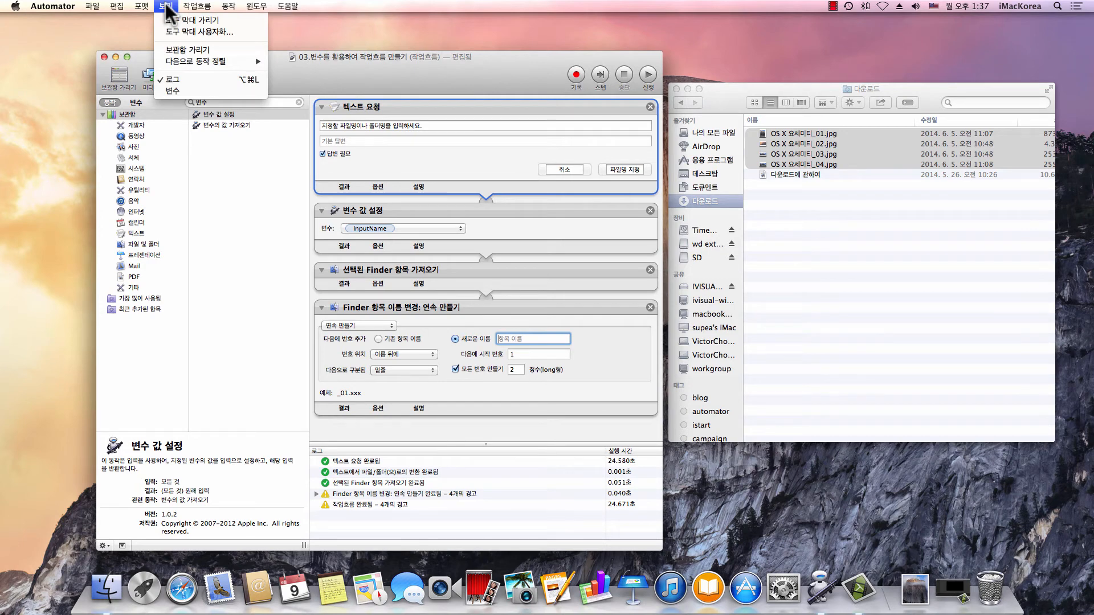
click(171, 90)
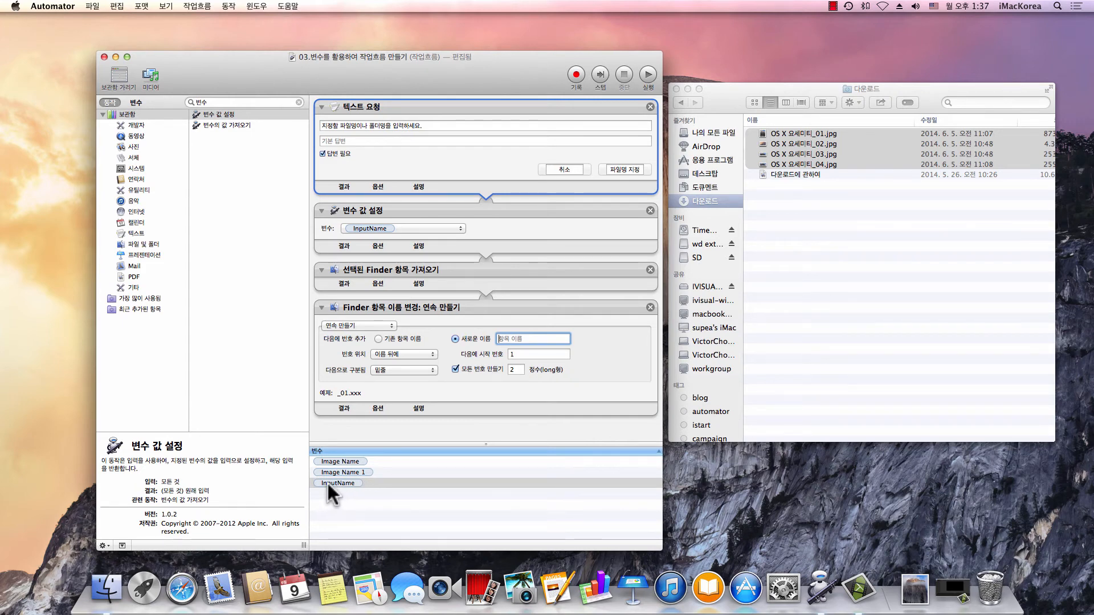
drag(327, 483, 516, 338)
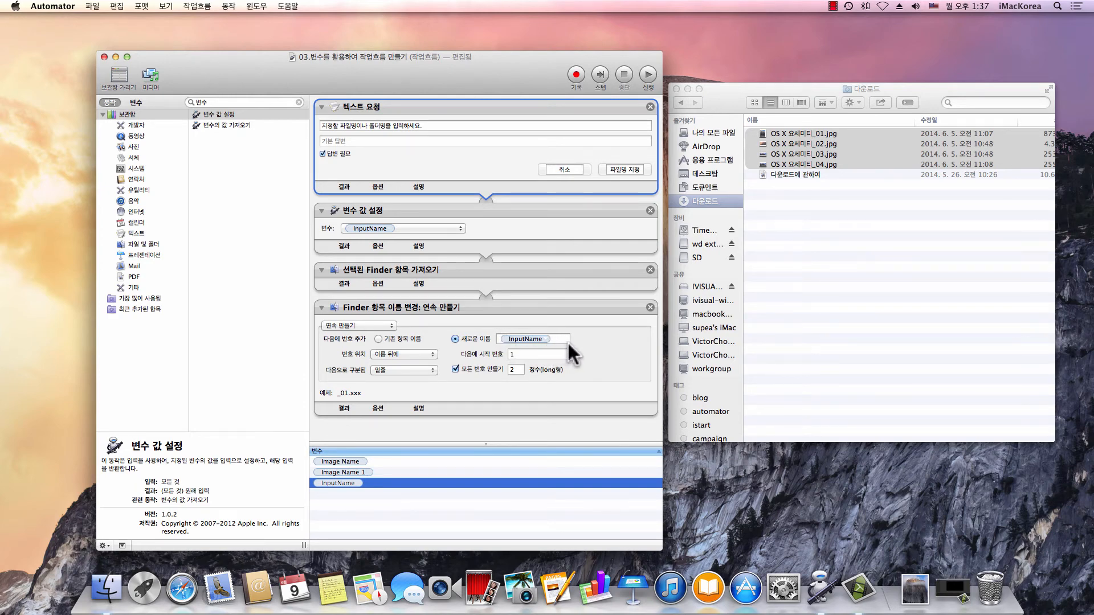
Run the workflow on the four selected JPG files in 다운로드 and submit "맥오에스텐요세미티" as the file name.
click(809, 161)
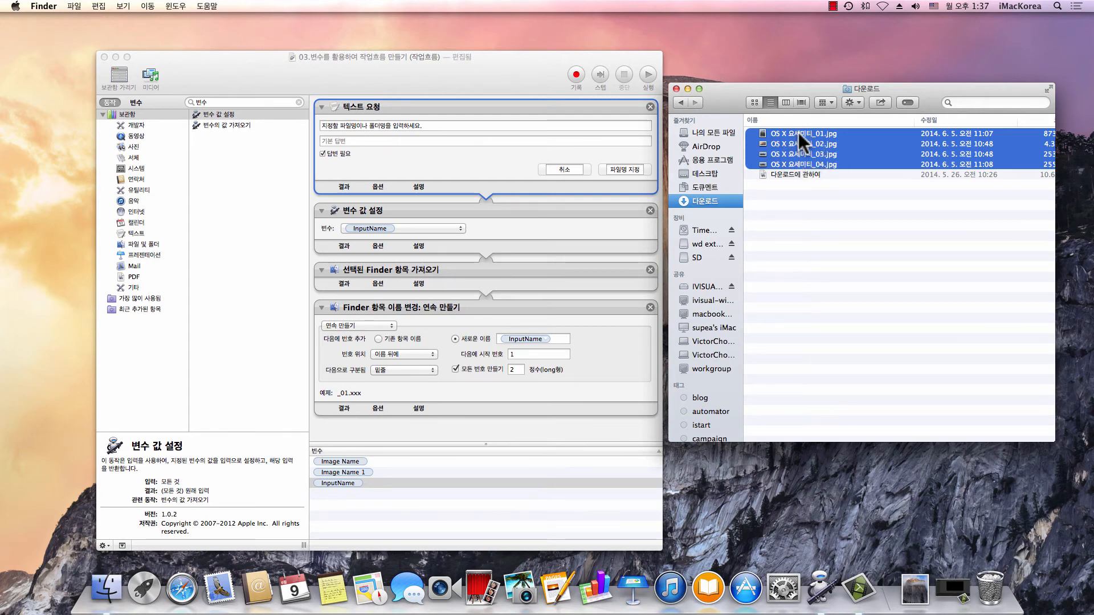
click(650, 69)
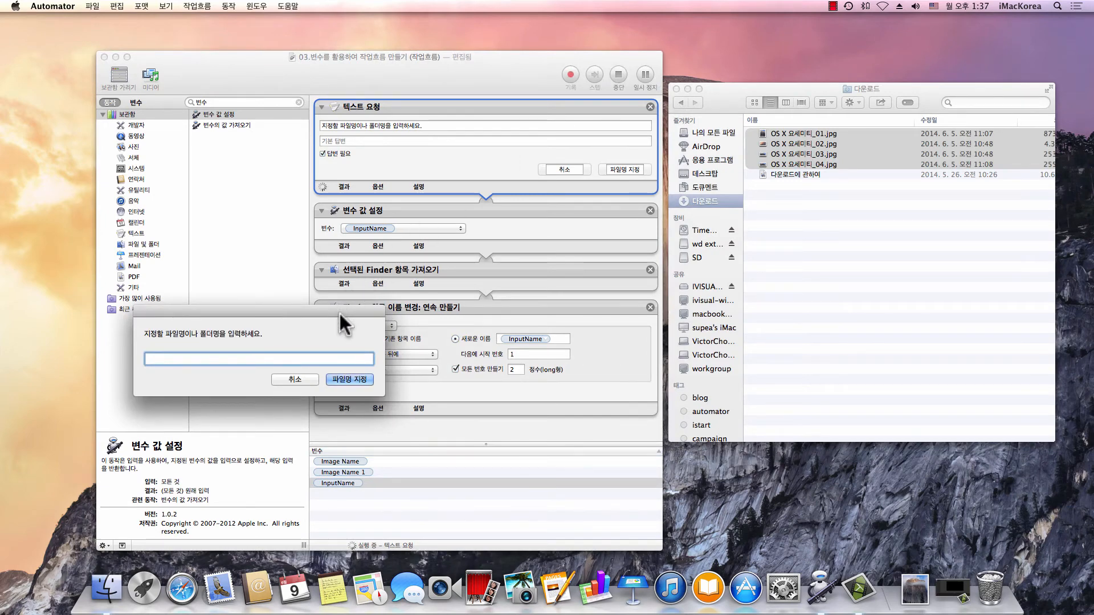
drag(339, 314, 669, 227)
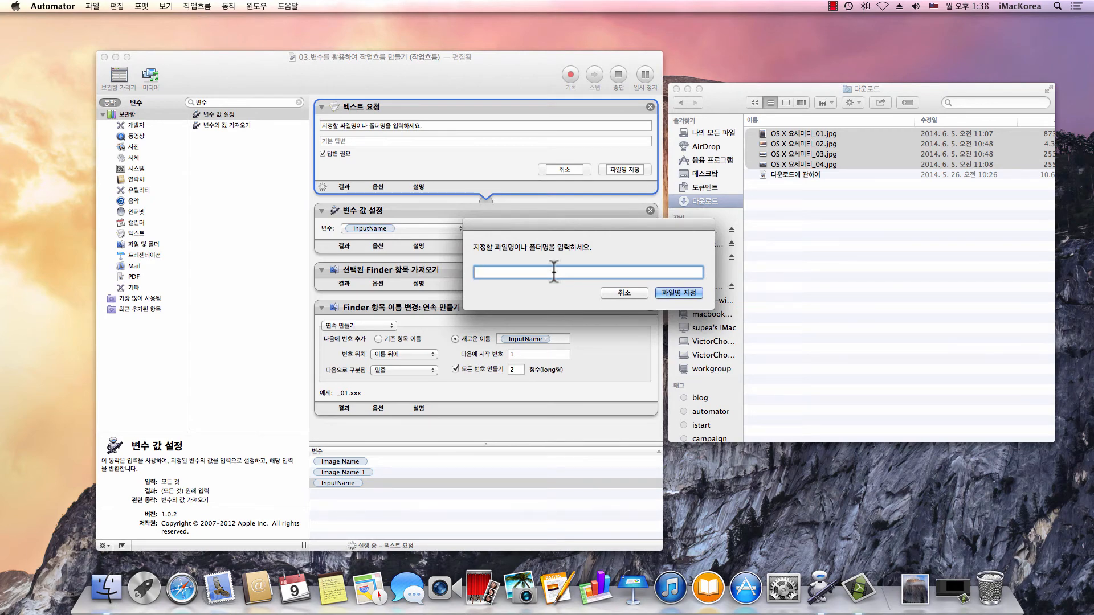
key(ctrl+space)
text(맥오에스텐요세밀)
key(BackSpace)
text(티)
click(677, 293)
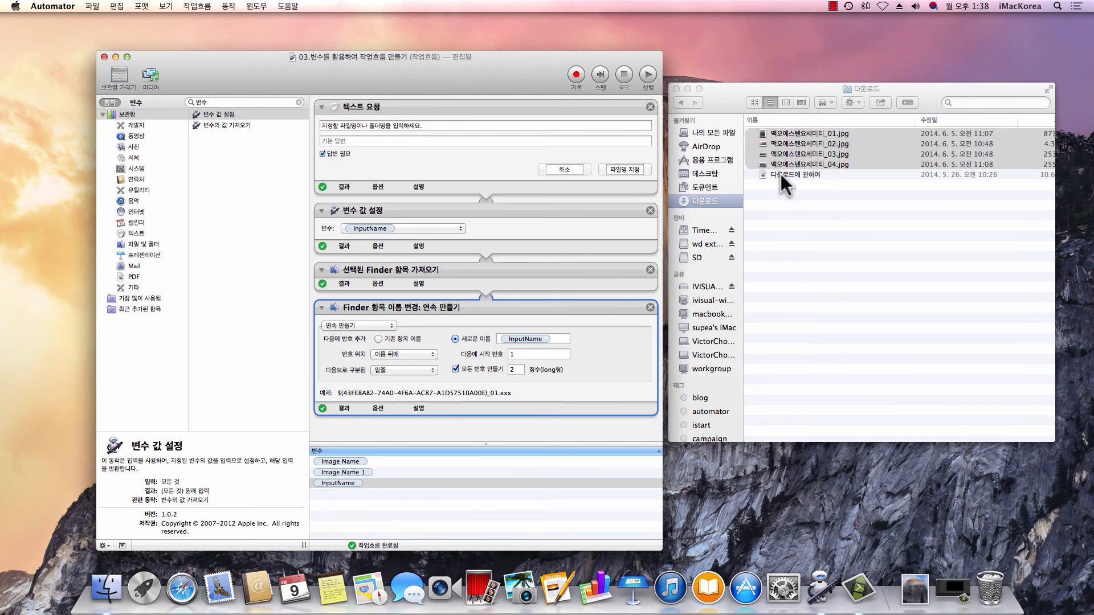
Run the workflow again on the same four files and submit "OS X 요세미티" as the file name.
click(647, 75)
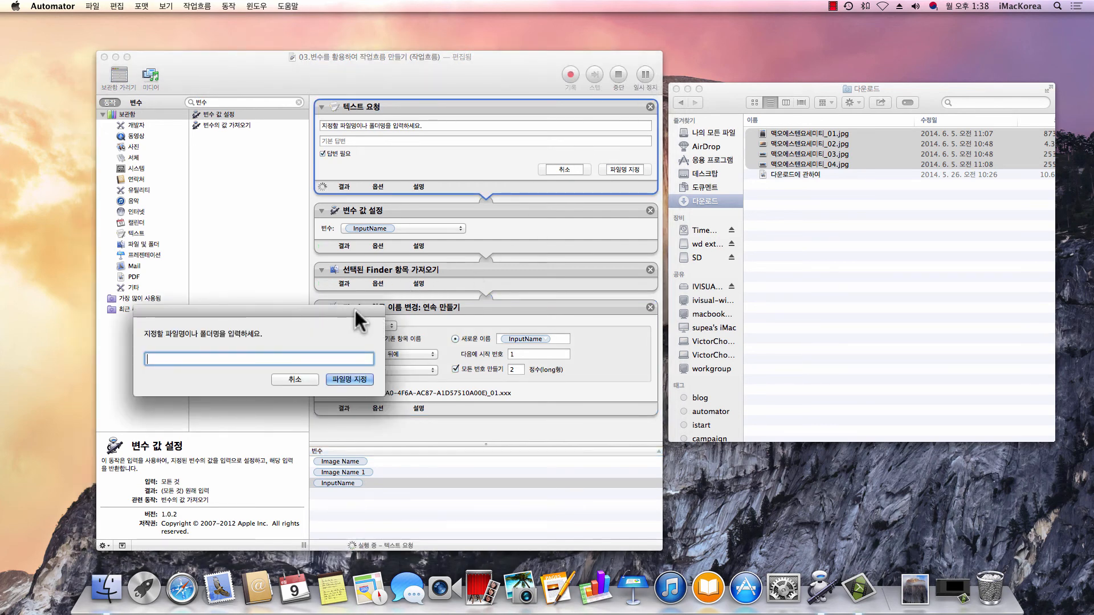
drag(355, 310, 597, 203)
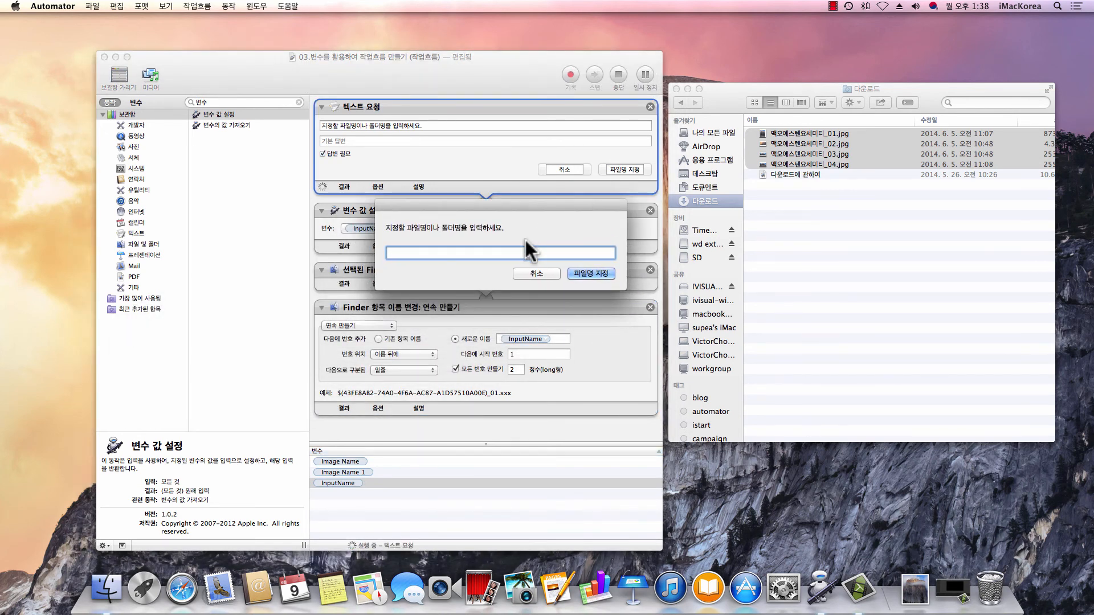
key(ctrl+space)
text(OS X)
key(ctrl+space)
text(오세미티)
click(581, 275)
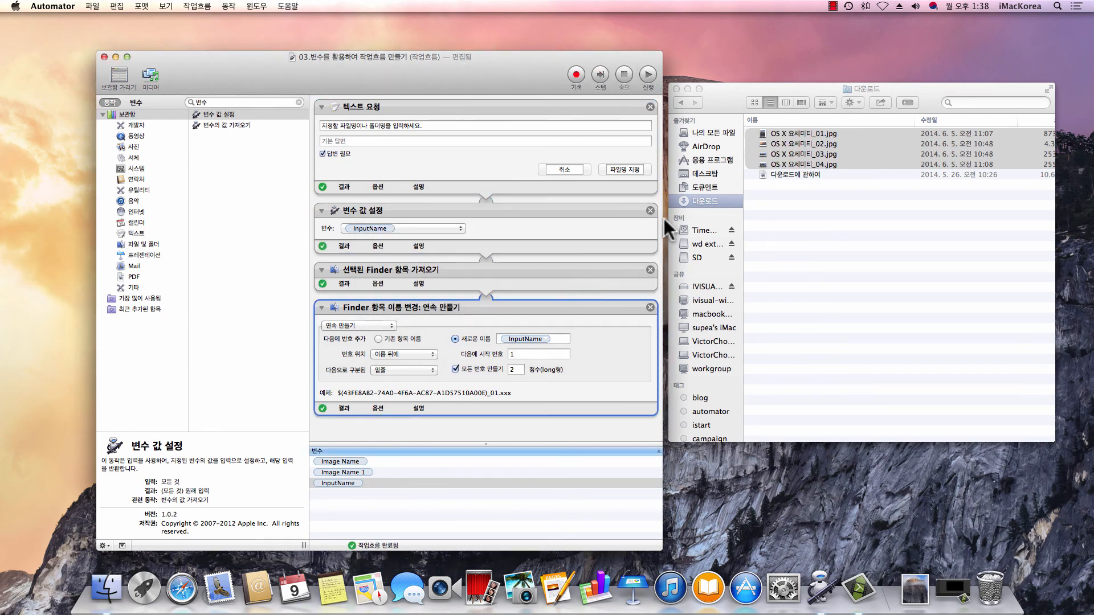